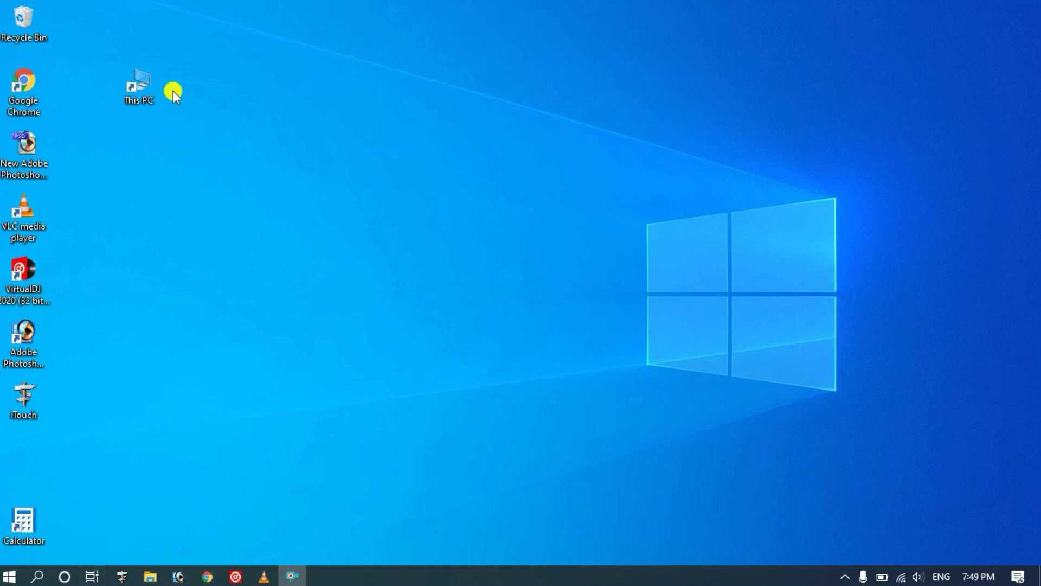
Step: Open Computer Management for This PC in a maximized window and display the Services list under Services and Applications
right_click(144, 87)
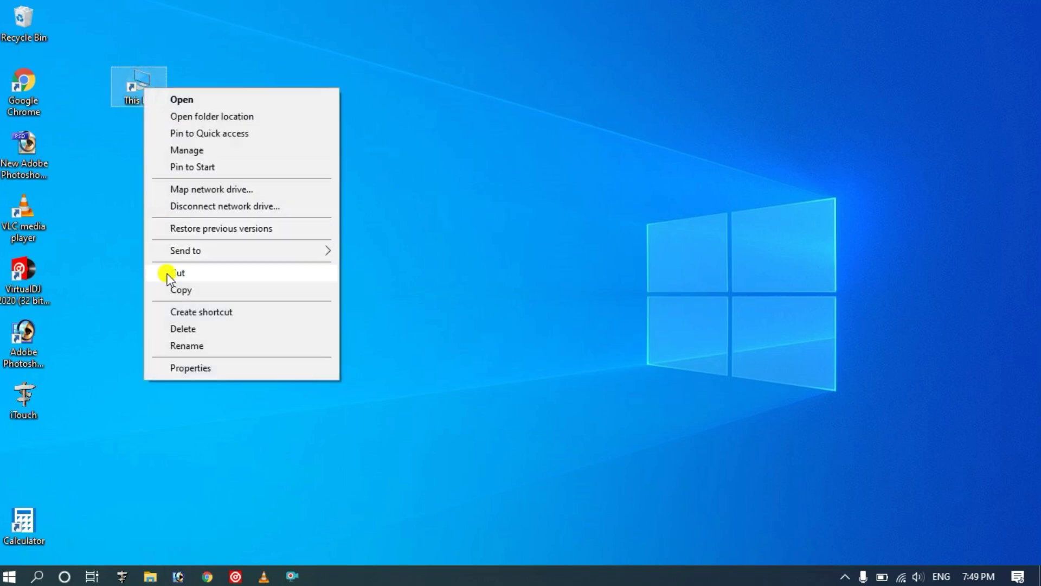
click(195, 149)
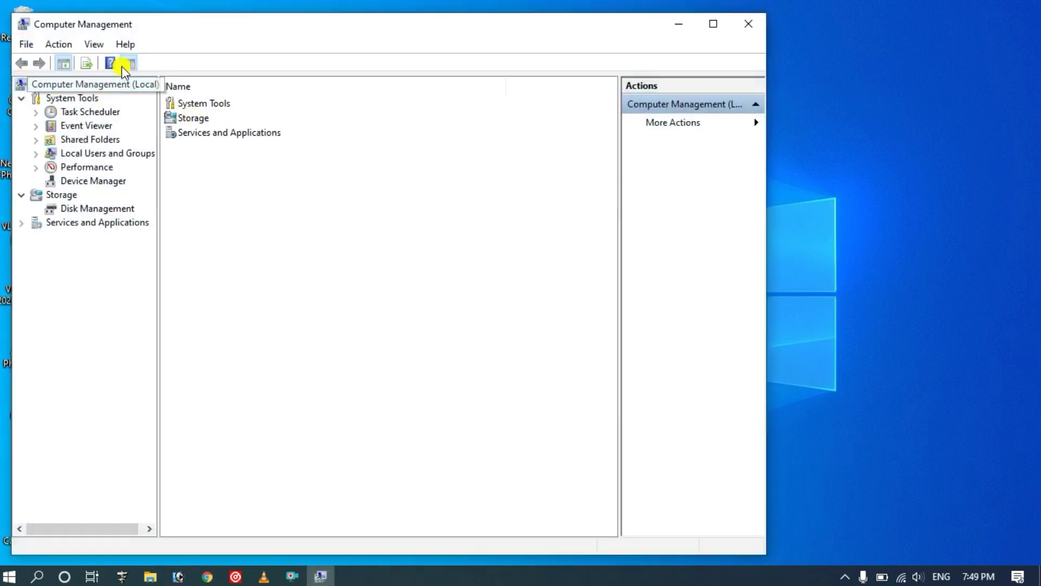
click(714, 24)
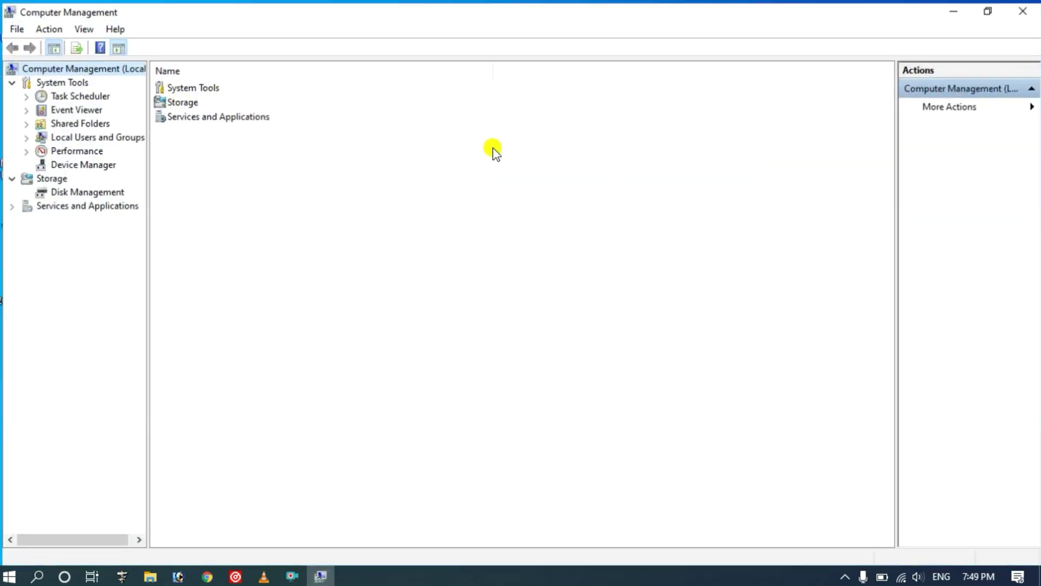
click(100, 207)
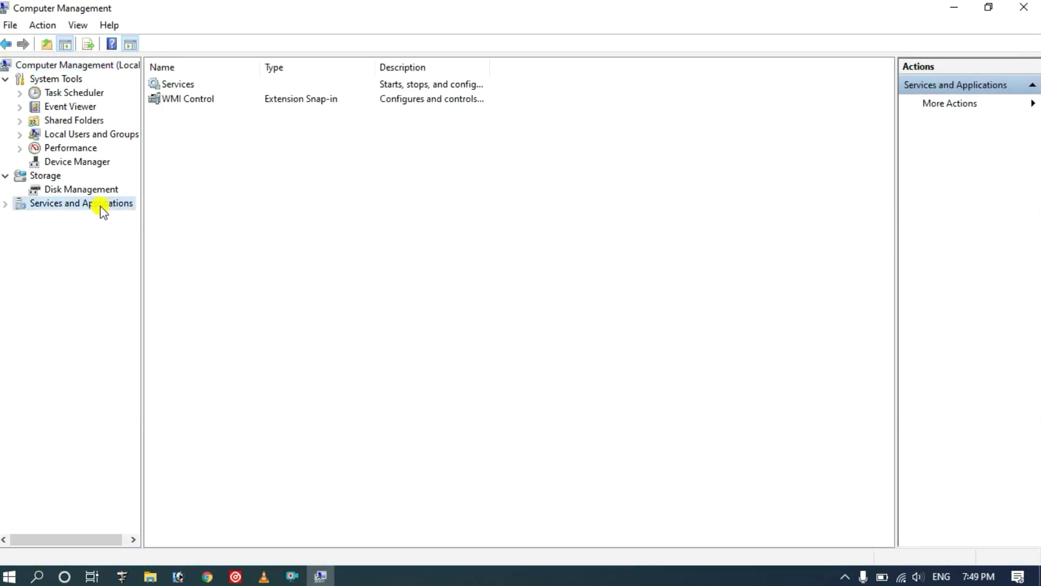
click(171, 86)
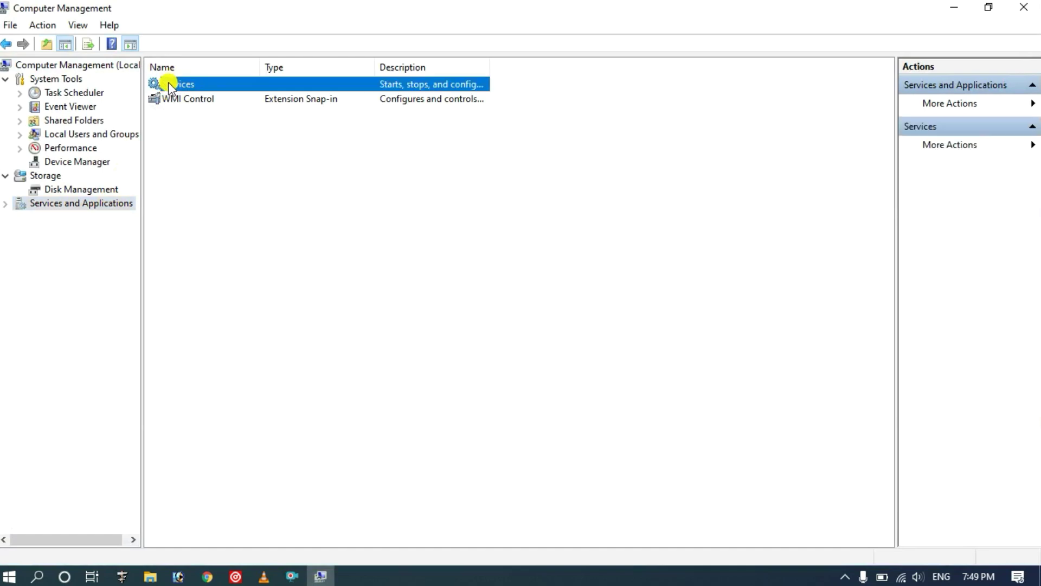
double_click(186, 84)
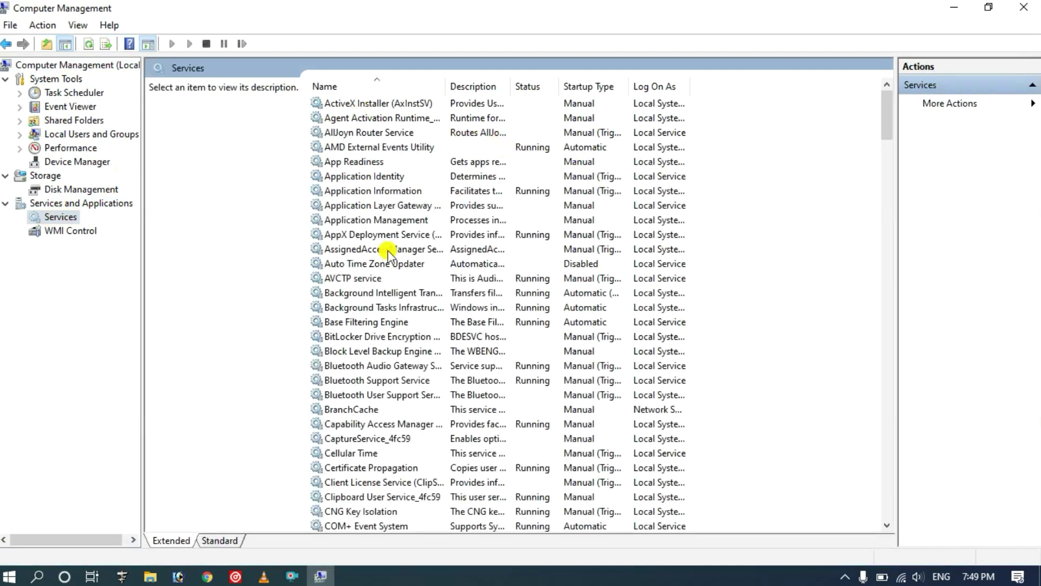
Step: Set the Windows Update service's startup type to Disabled, apply the change, and close Computer Management
scroll(394, 415, down, 5)
scroll(394, 415, down, 5)
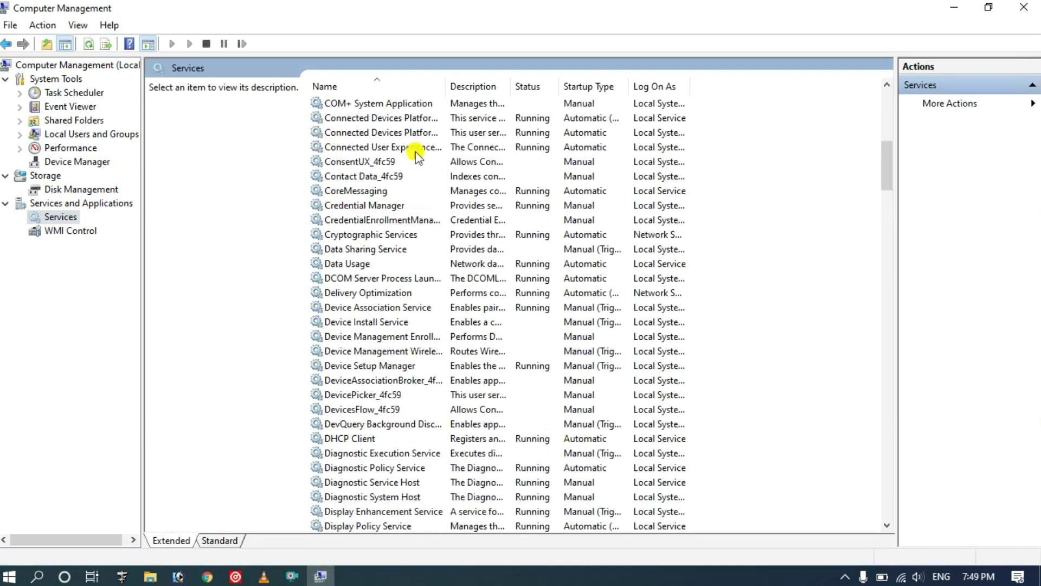
drag(886, 147, 884, 484)
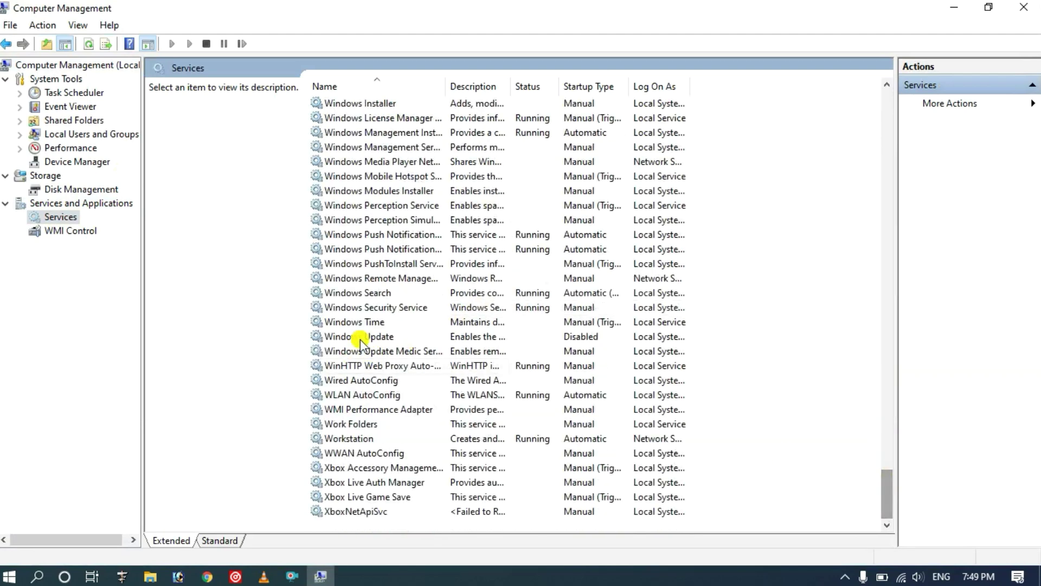
click(380, 337)
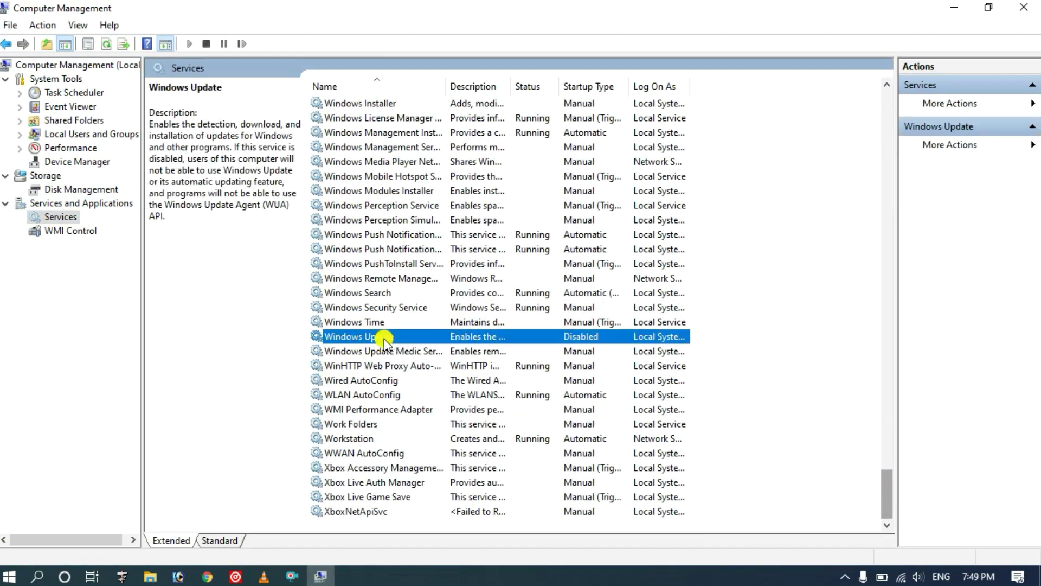
double_click(516, 339)
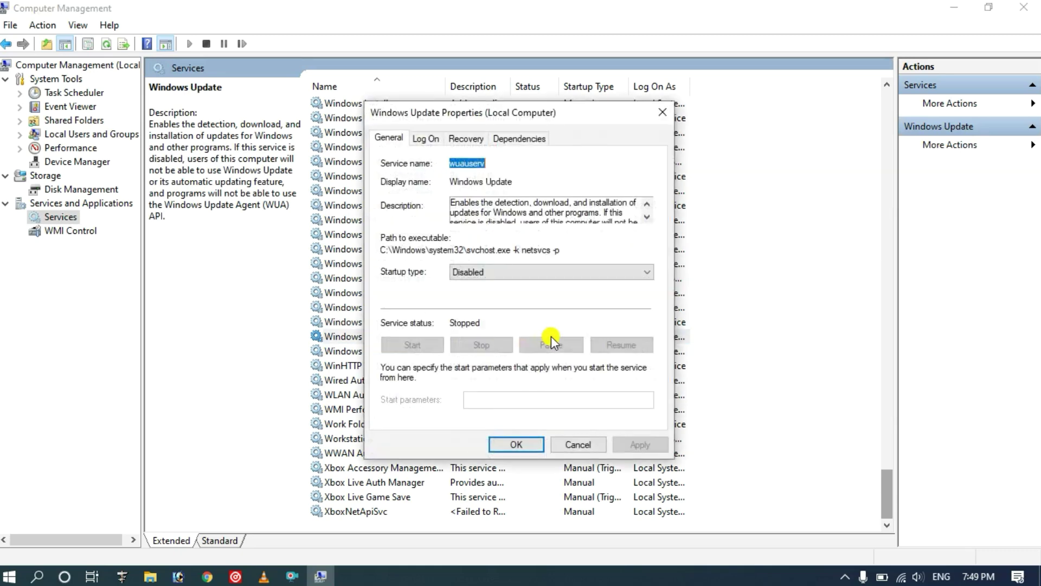
click(491, 272)
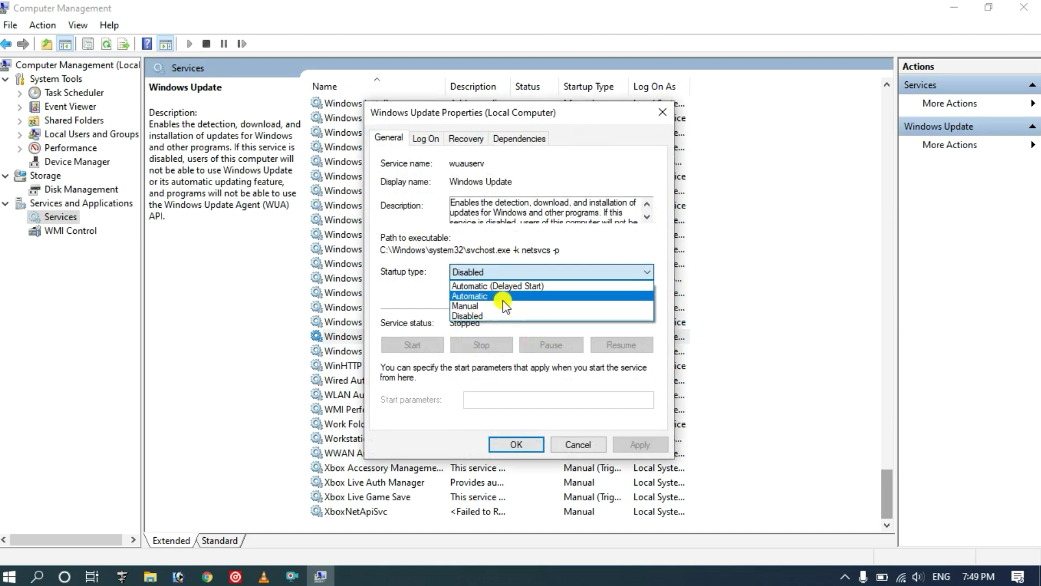
click(480, 315)
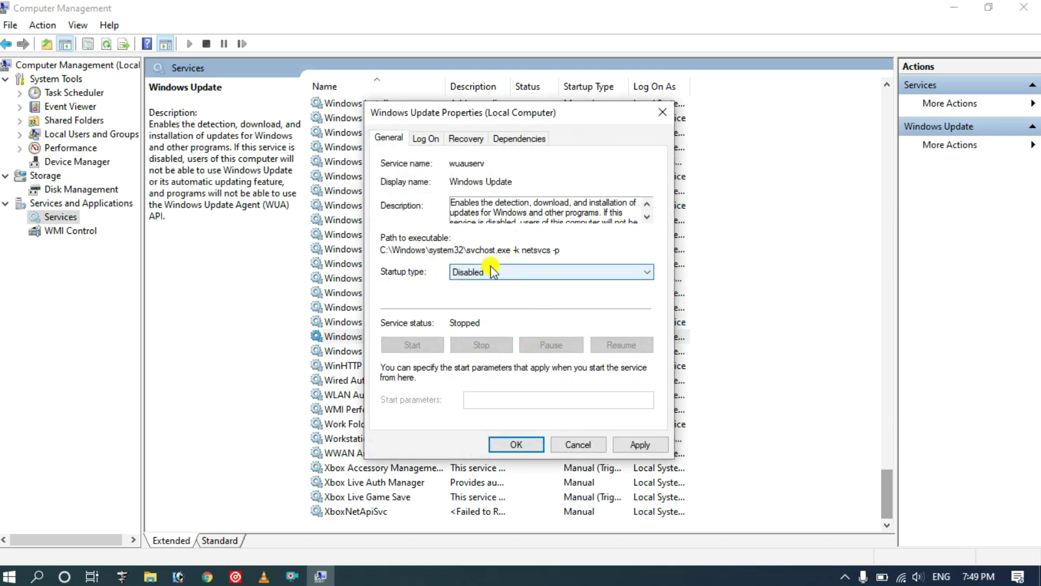
click(638, 444)
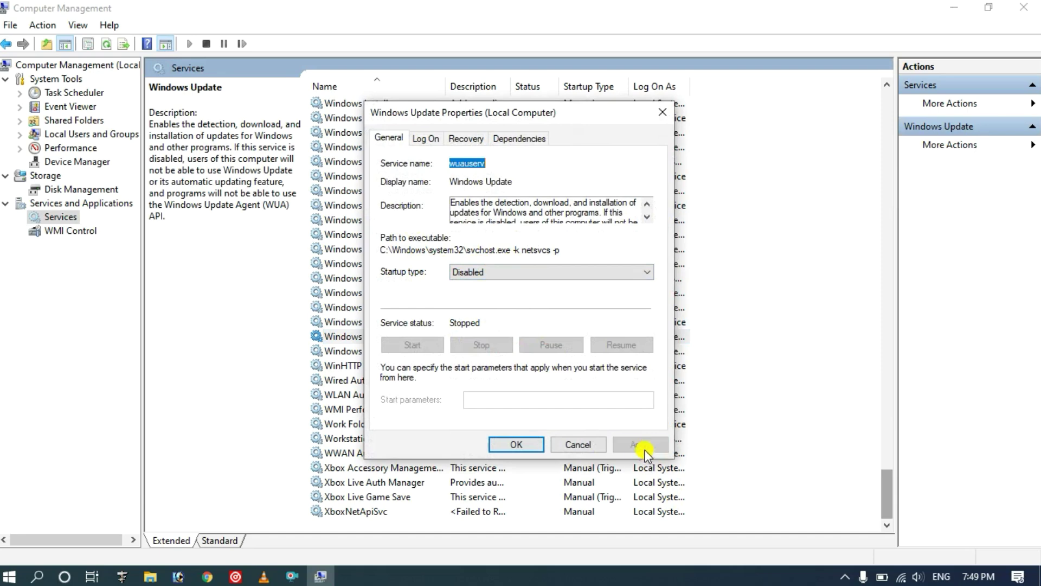
click(530, 446)
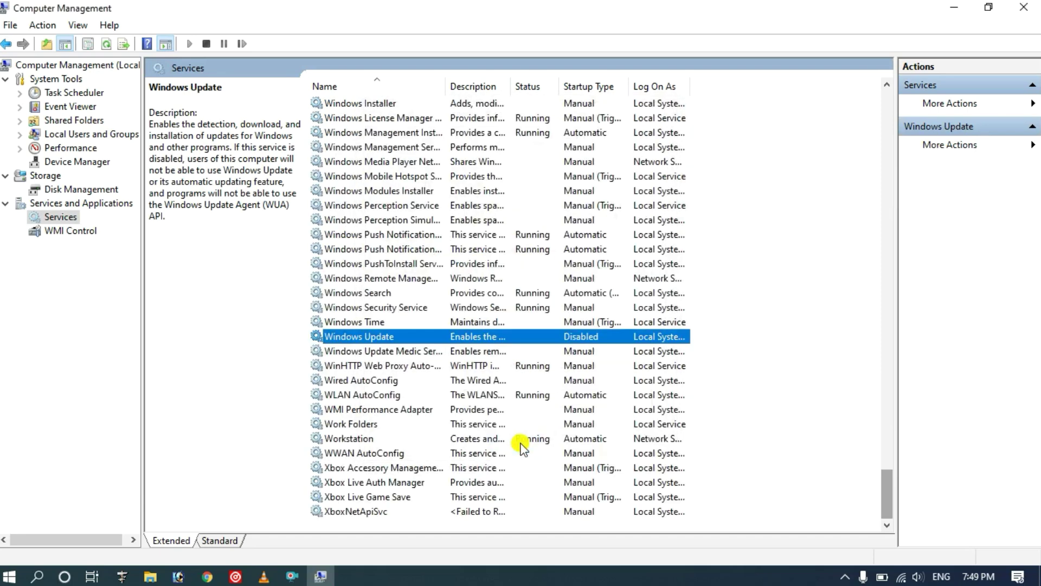
click(1023, 8)
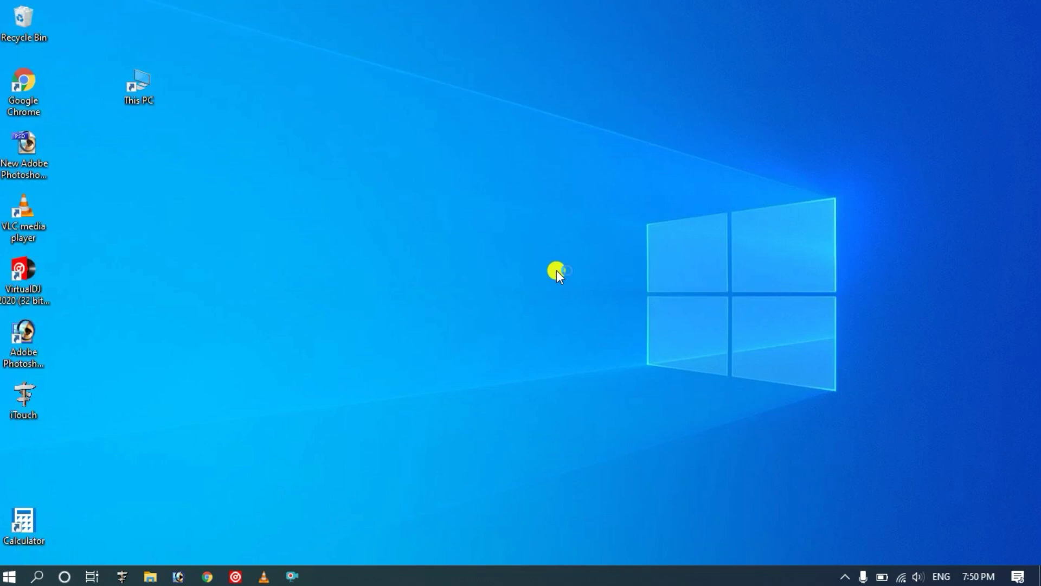
Step: Check Microsoft OneDrive's status and available options among the startup apps in Task Manager, and close Task Manager
key(ctrl+shift+Escape)
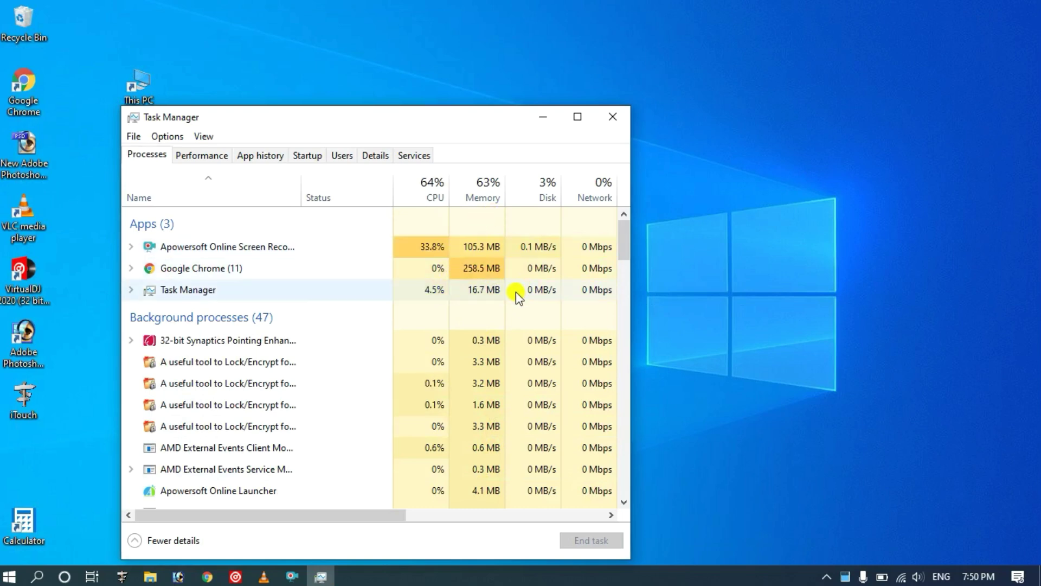
click(307, 155)
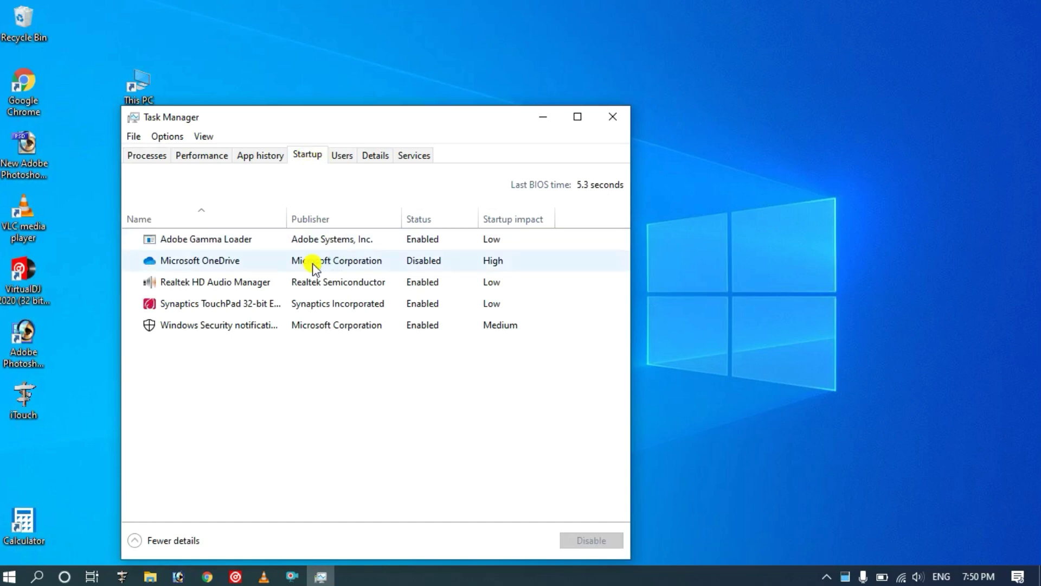
click(260, 263)
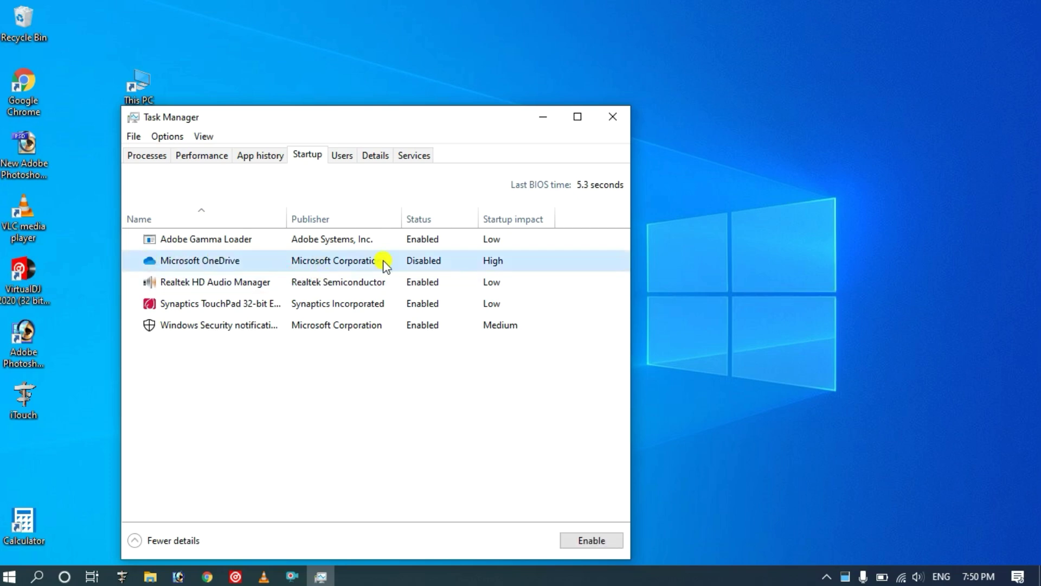
right_click(437, 264)
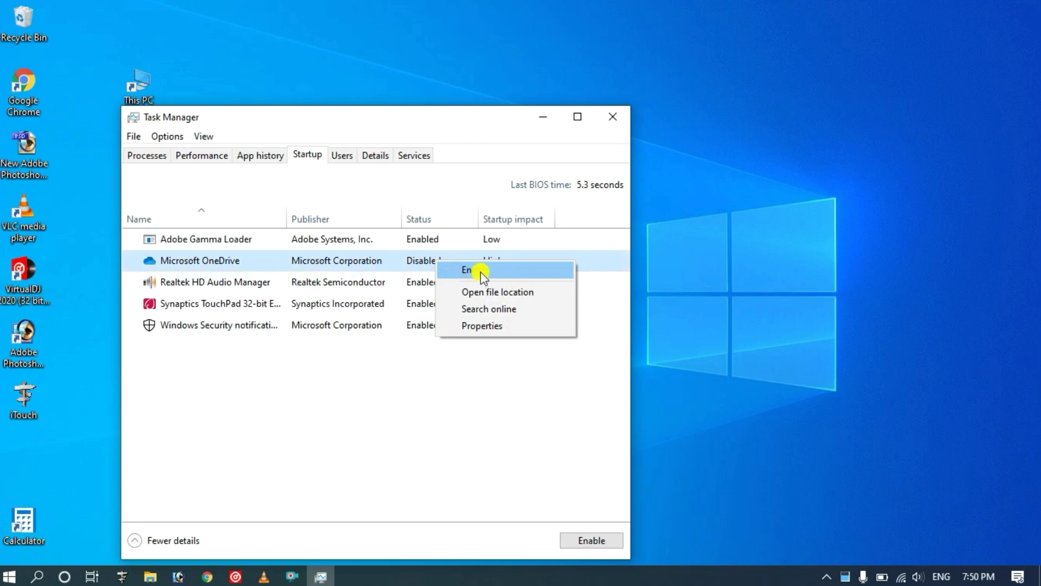
click(384, 264)
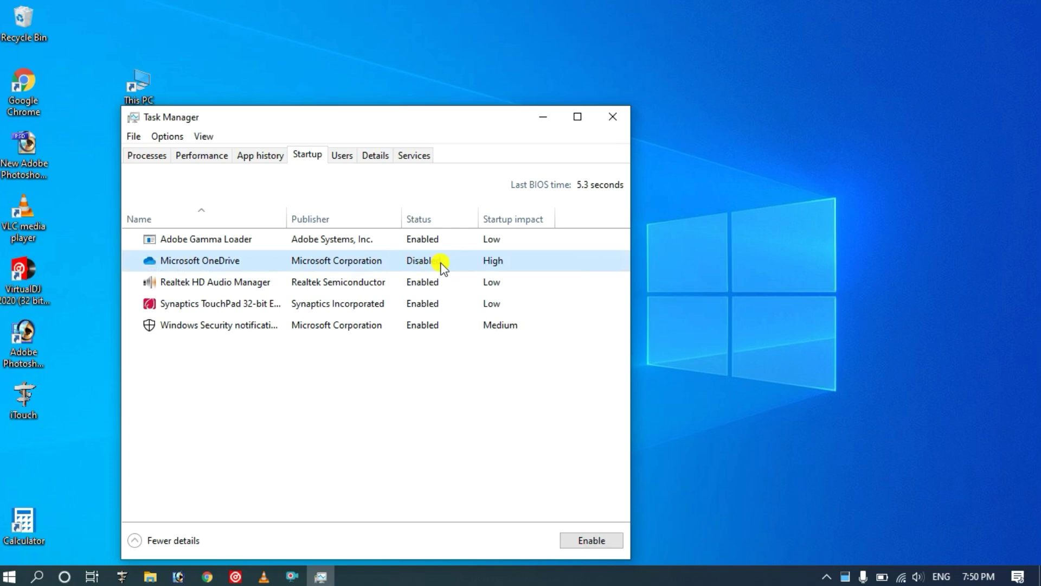
click(613, 119)
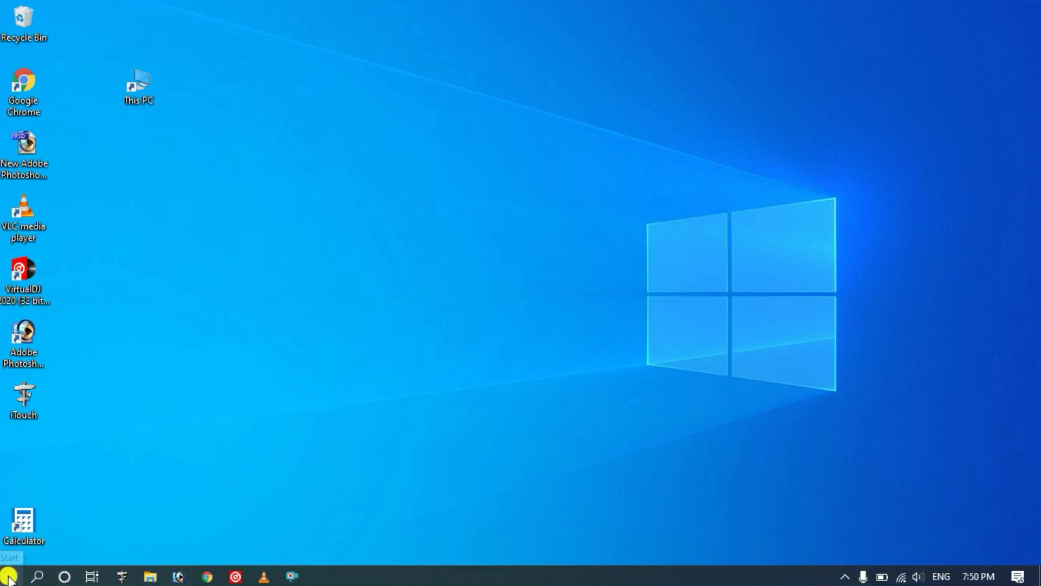
Step: Set the connected Wi-Fi network as a metered connection in its properties and close Settings
click(901, 579)
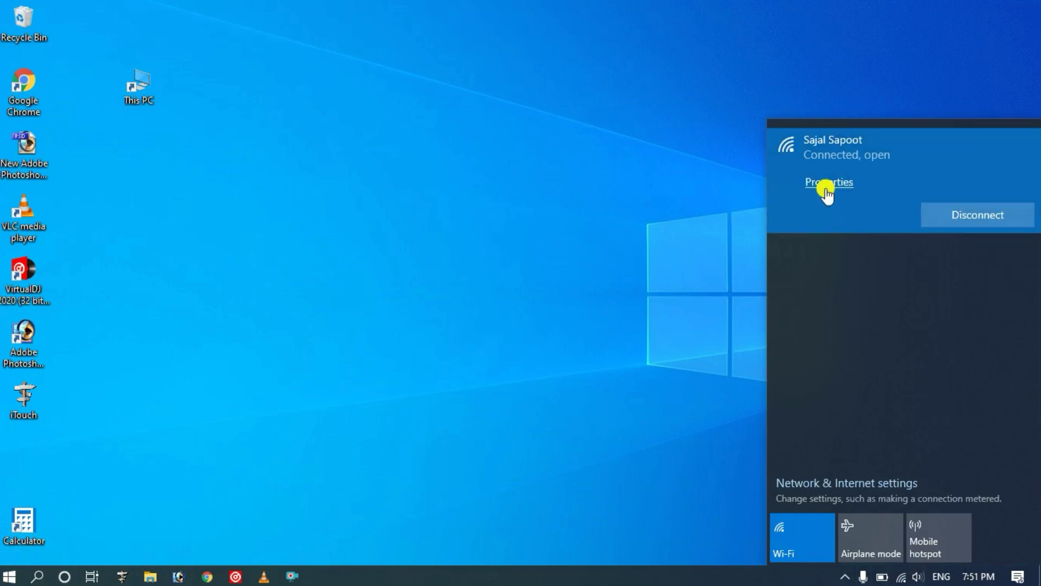
click(829, 183)
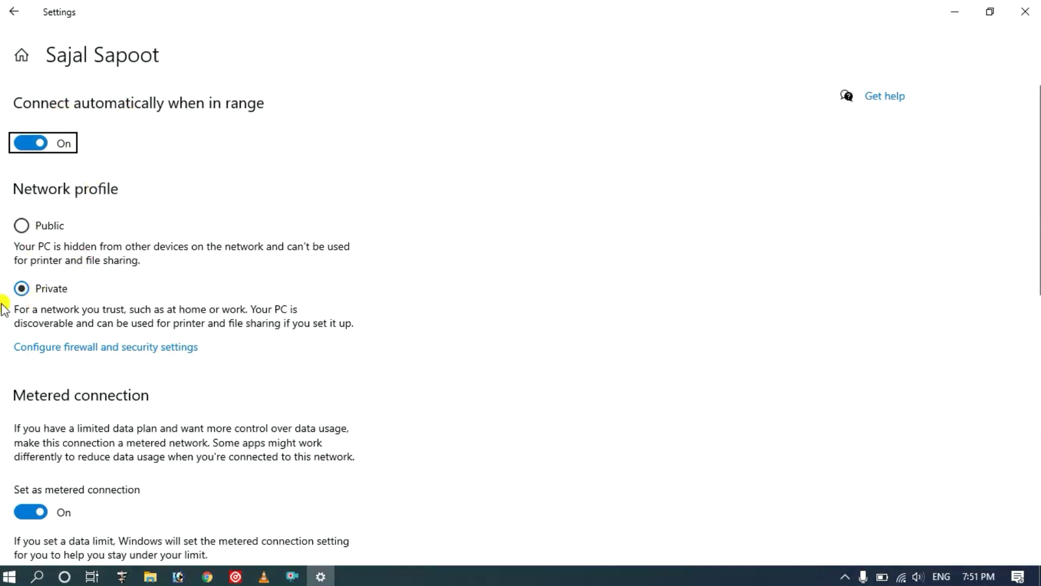
click(33, 515)
click(32, 515)
click(33, 515)
click(65, 510)
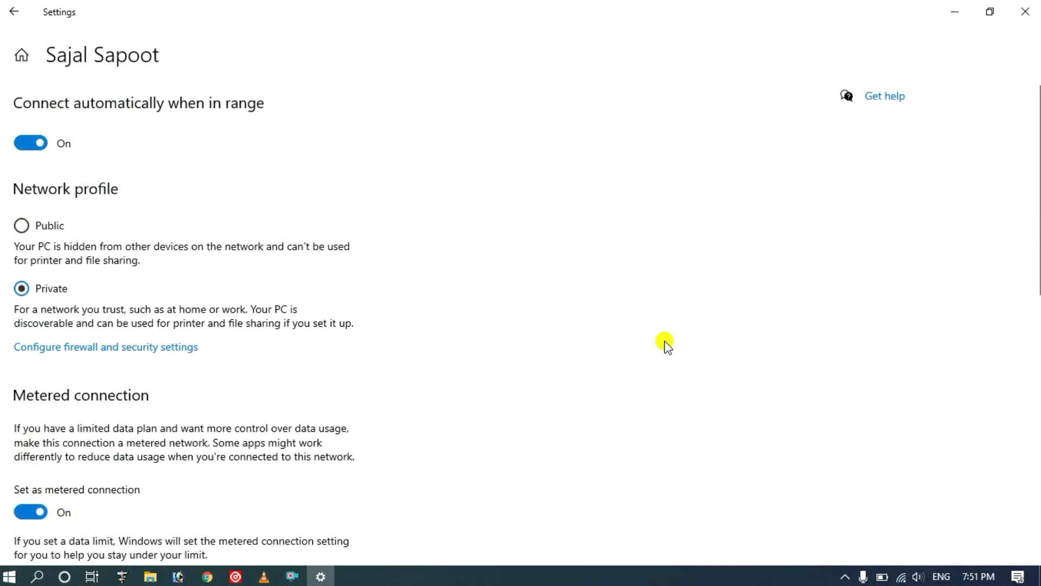
click(1032, 8)
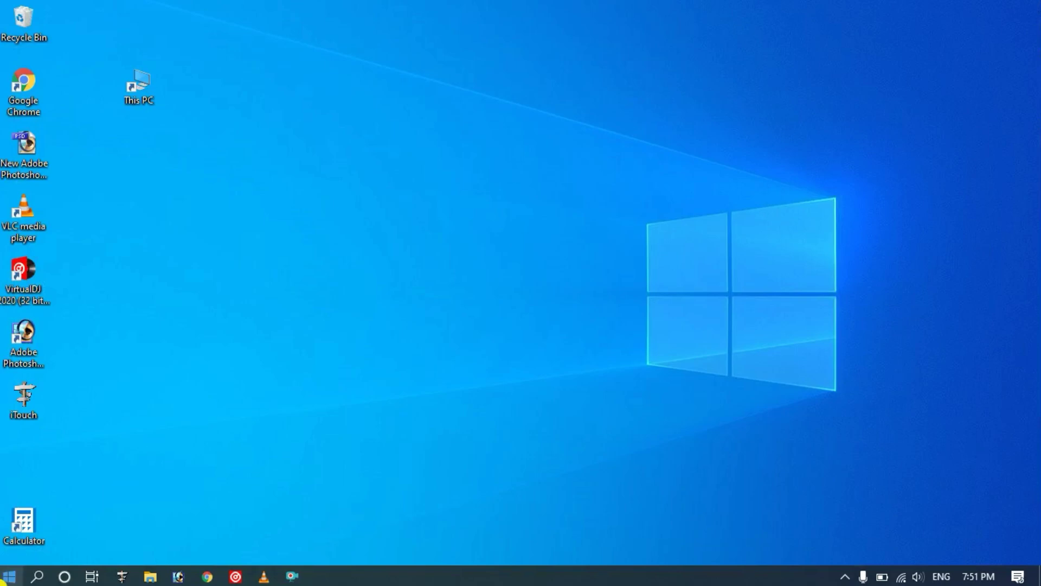
Step: Turn Live Tile on for the Office tile on the Start screen and turn it off again
click(10, 576)
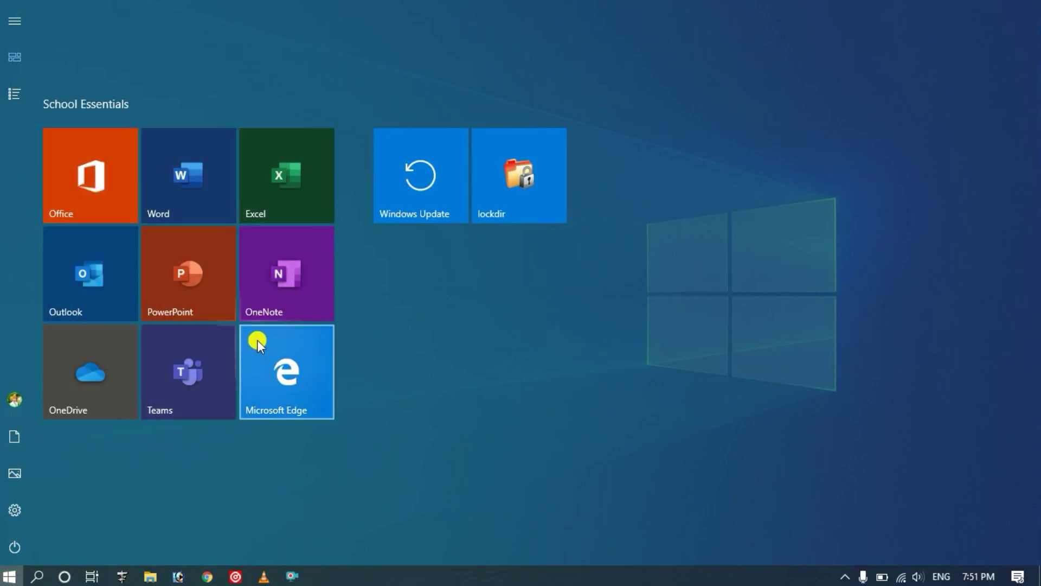
right_click(102, 174)
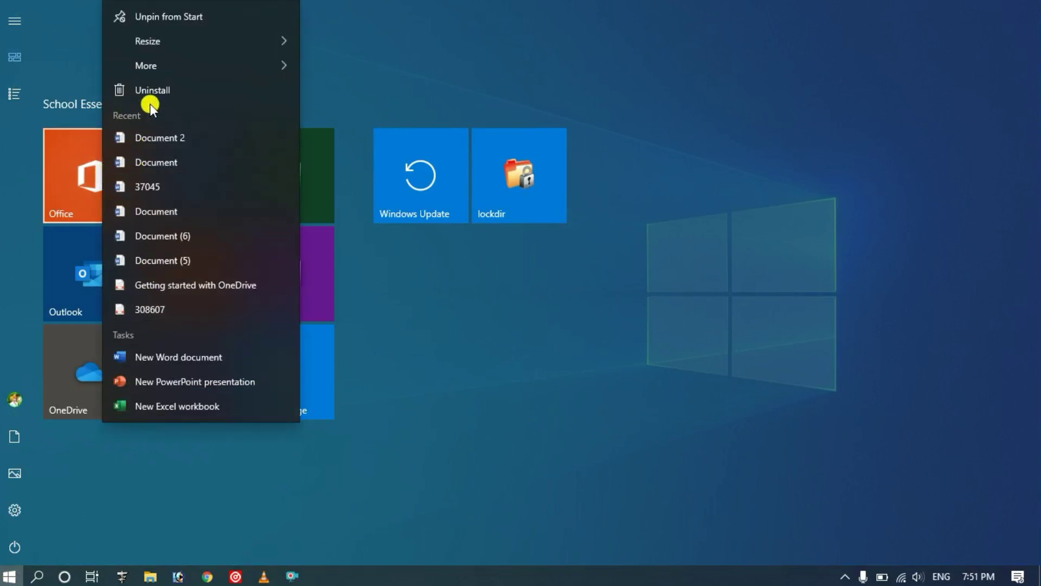
mouse_move(163, 63)
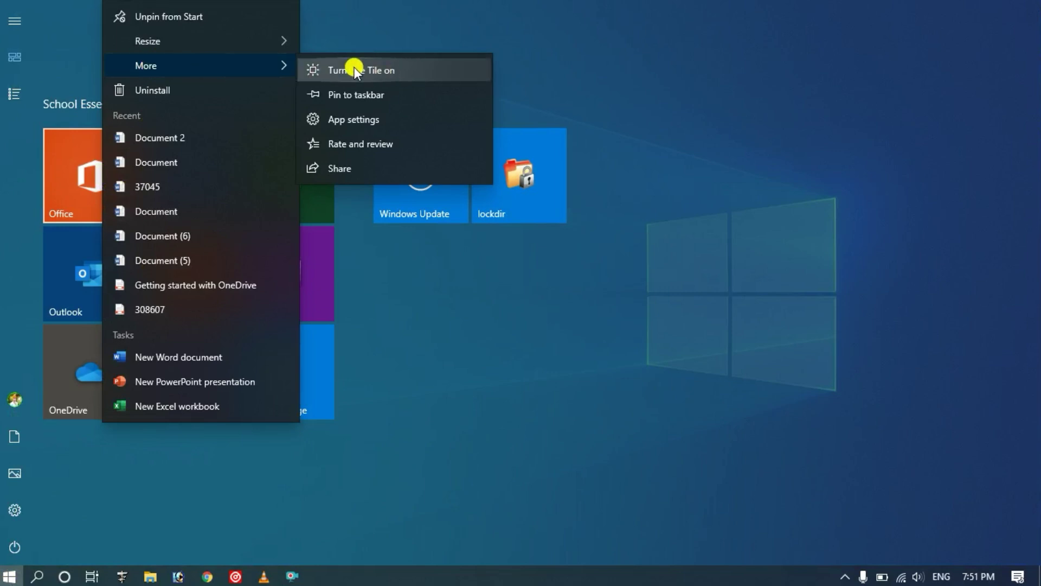
click(385, 68)
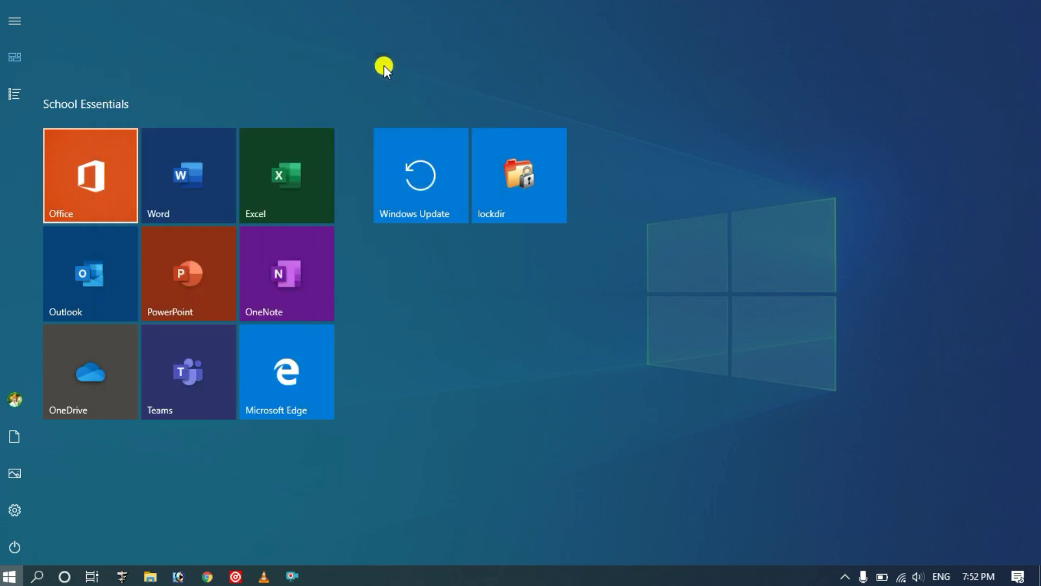
right_click(71, 184)
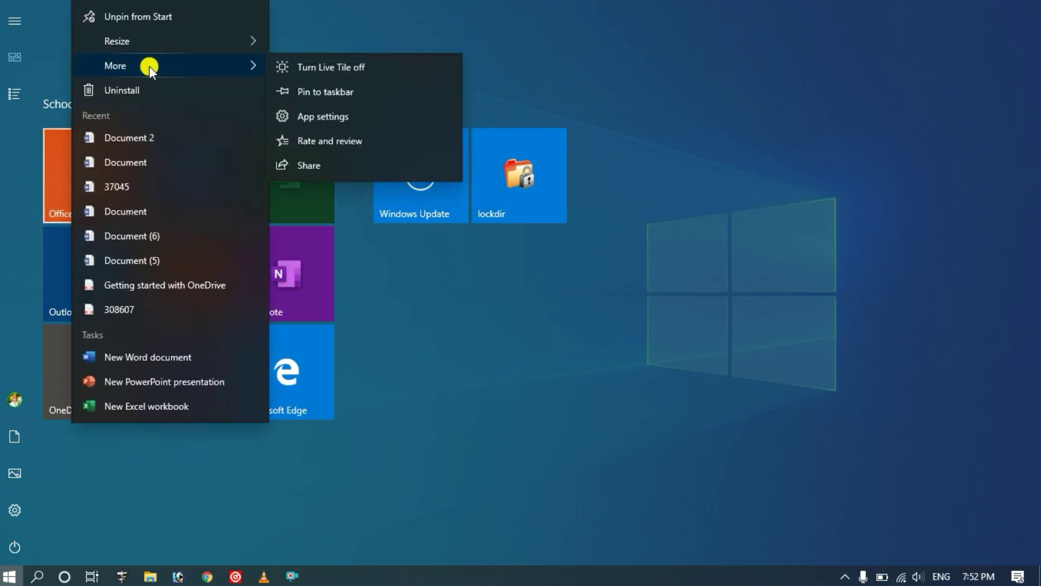
click(353, 71)
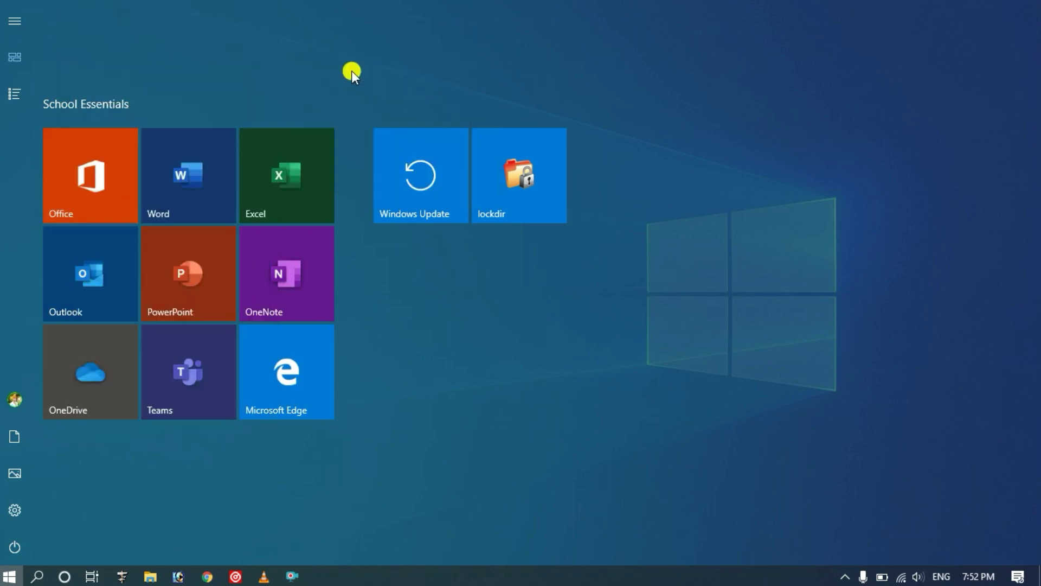